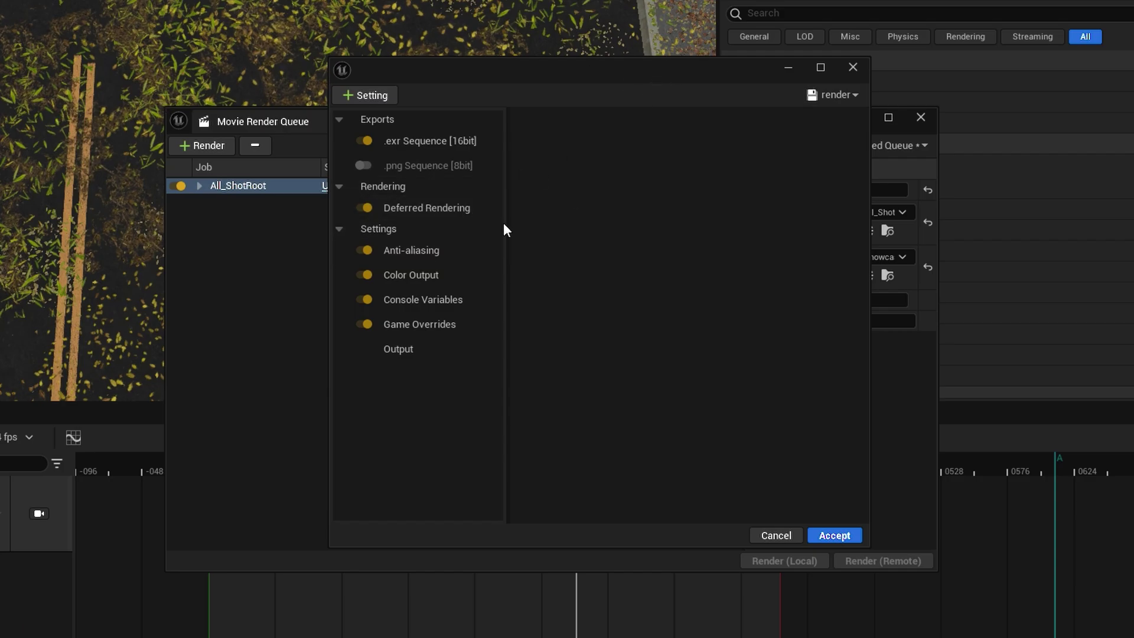
# Review Game Overrides and Console Variables, then show Output at 1920x1080 and nudge the dialog left
pyautogui.click(435, 323)
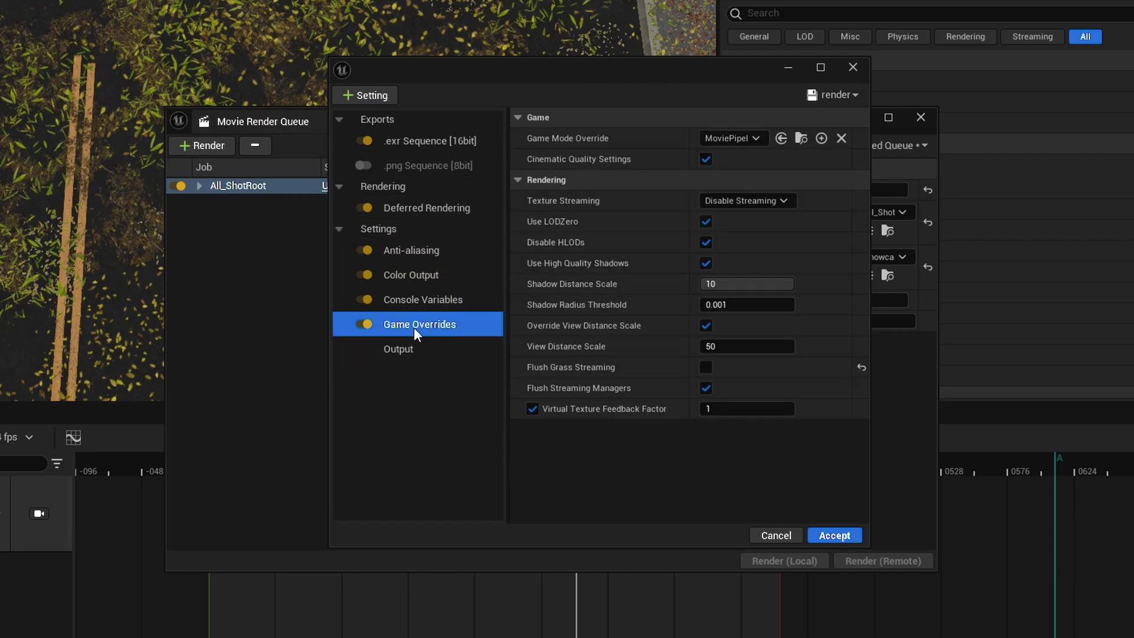
pyautogui.click(407, 301)
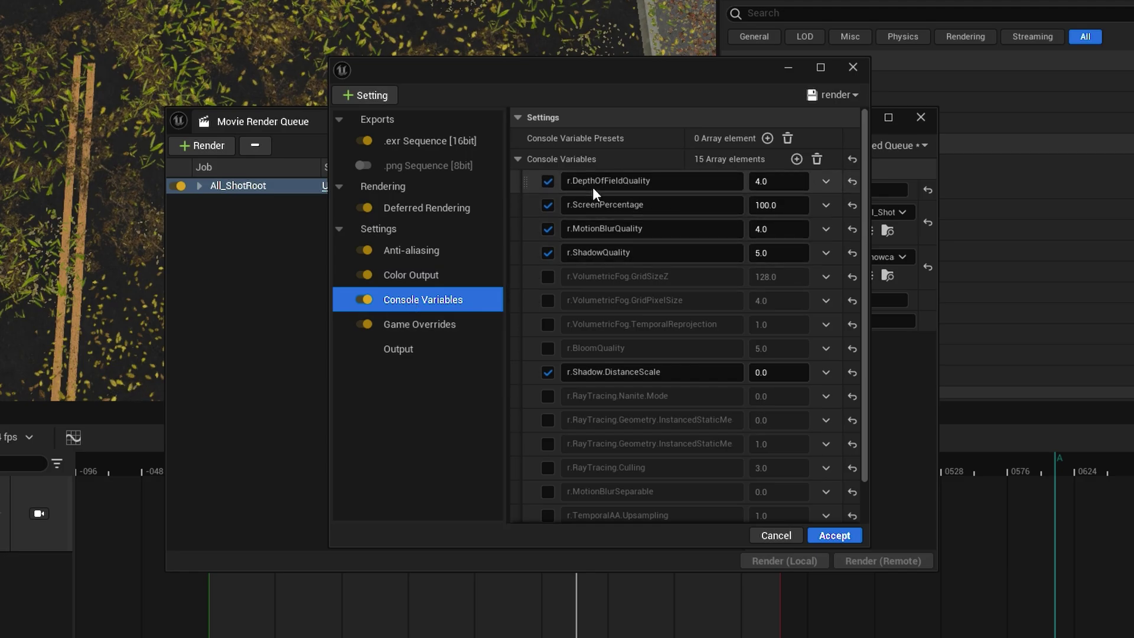
pyautogui.click(405, 353)
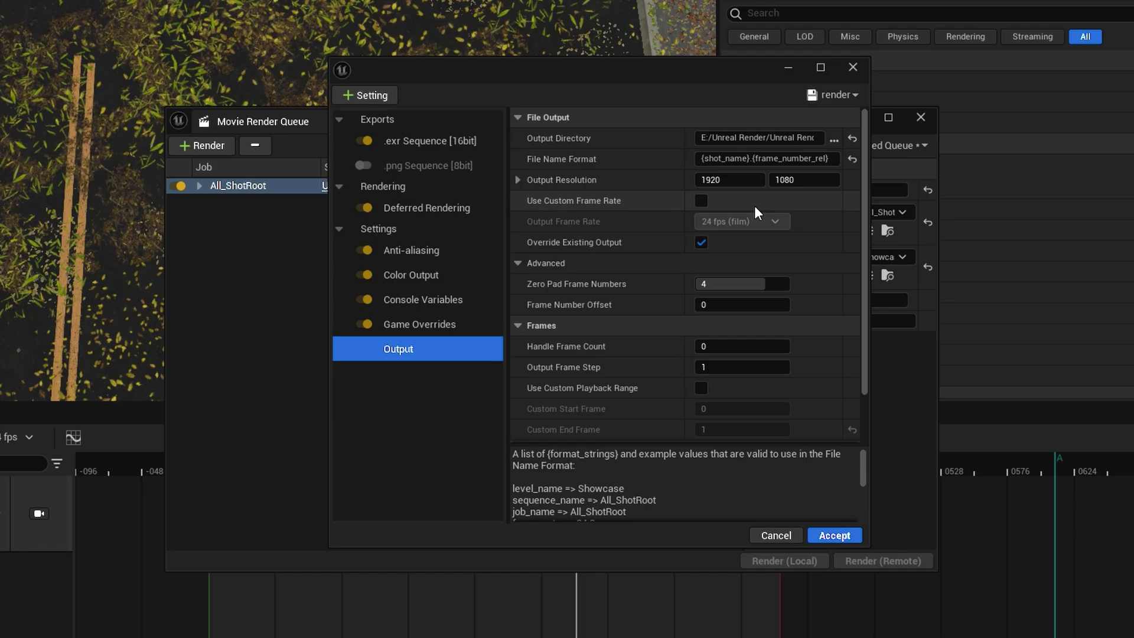
pyautogui.moveTo(697, 66)
pyautogui.mouseDown()
pyautogui.moveTo(654, 62)
pyautogui.moveTo(704, 19)
pyautogui.mouseUp()
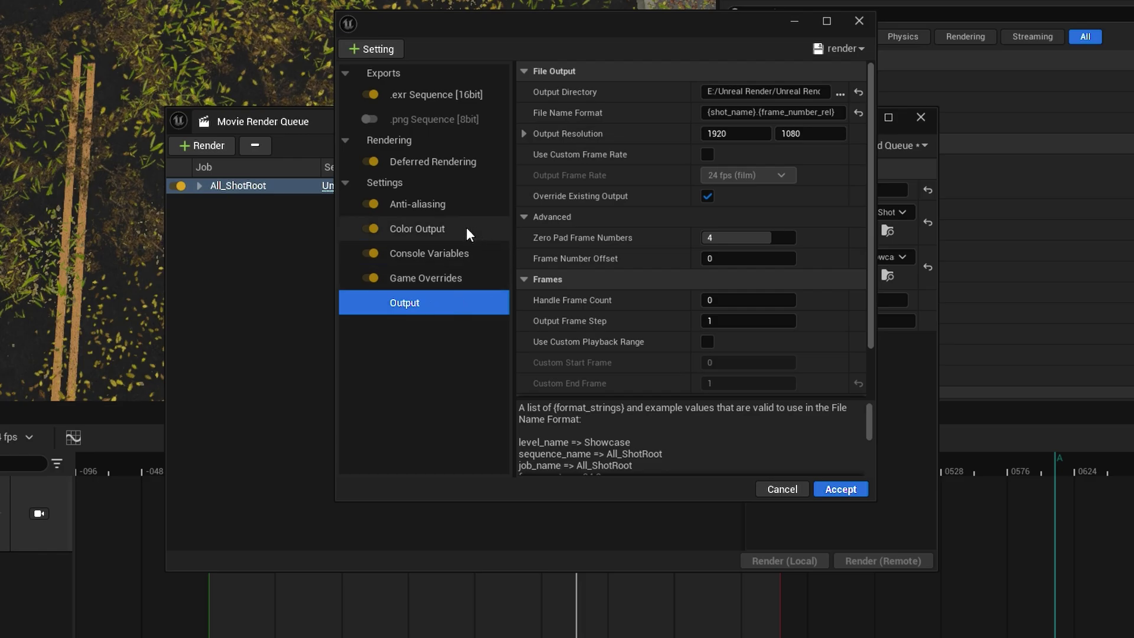
pyautogui.click(445, 257)
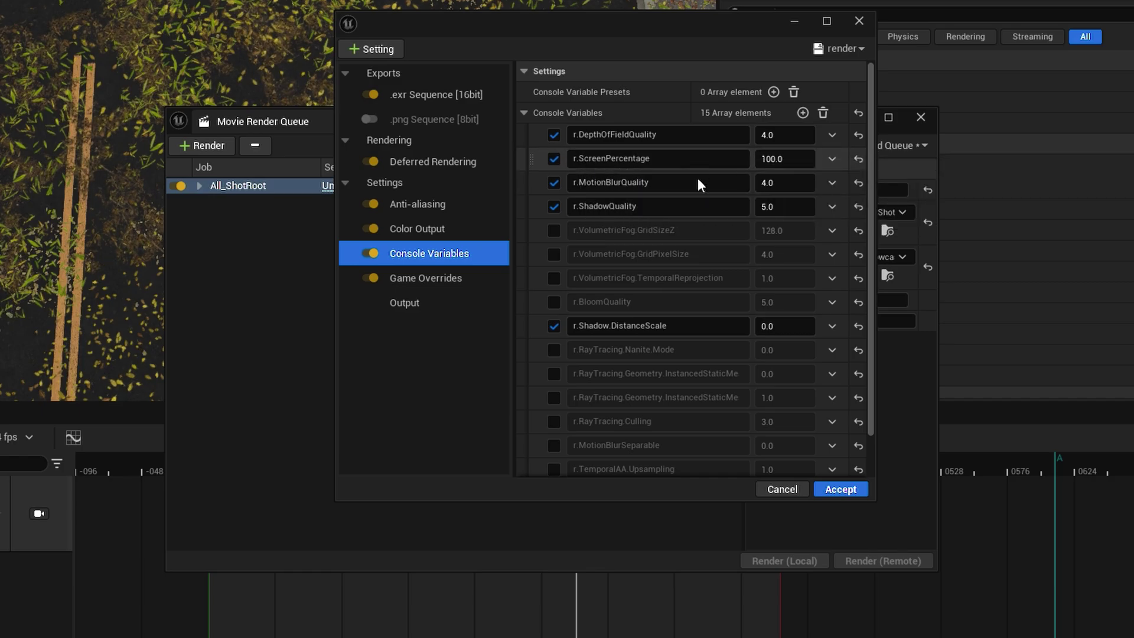
pyautogui.click(459, 276)
pyautogui.click(408, 301)
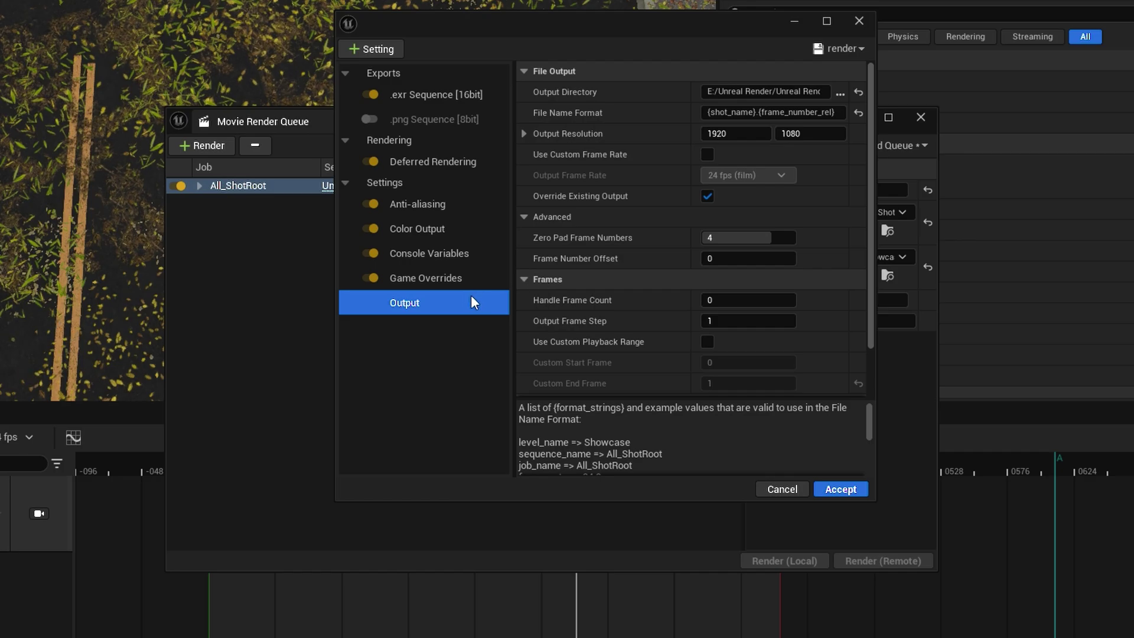
# Show the Game Overrides settings and confirm Flush Grass Streaming is turned off
pyautogui.click(433, 282)
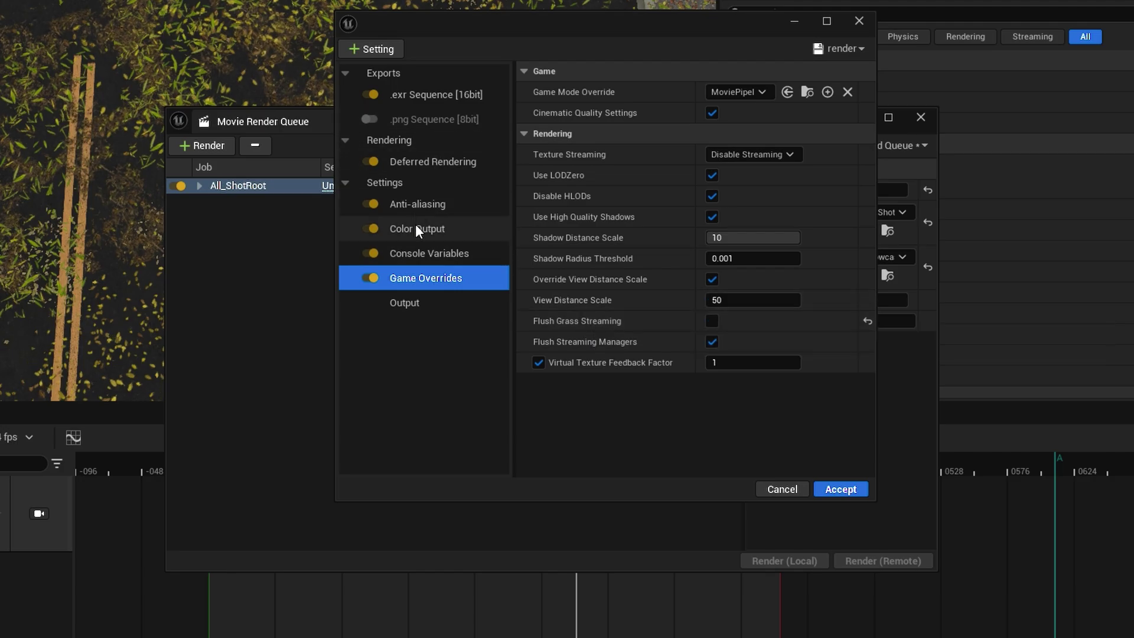
# Show the Anti-aliasing settings with warm-up frames enabled and both warm-up counts at 512
pyautogui.click(378, 209)
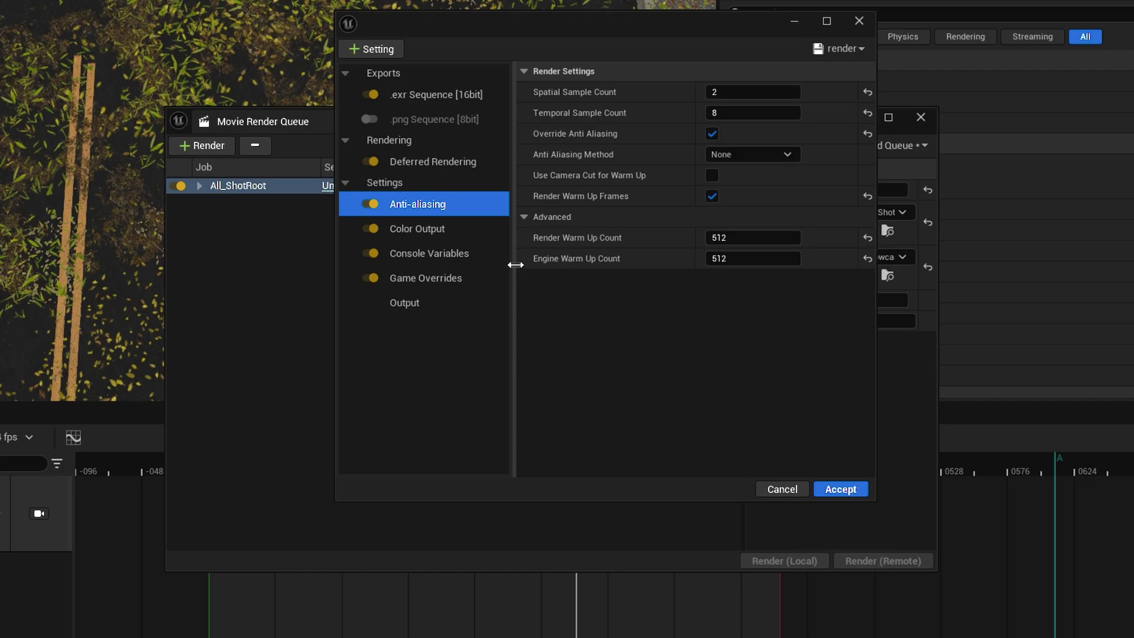
# Change the Render Warm Up Count to 32, leaving the Engine Warm Up Count at 512
pyautogui.click(735, 236)
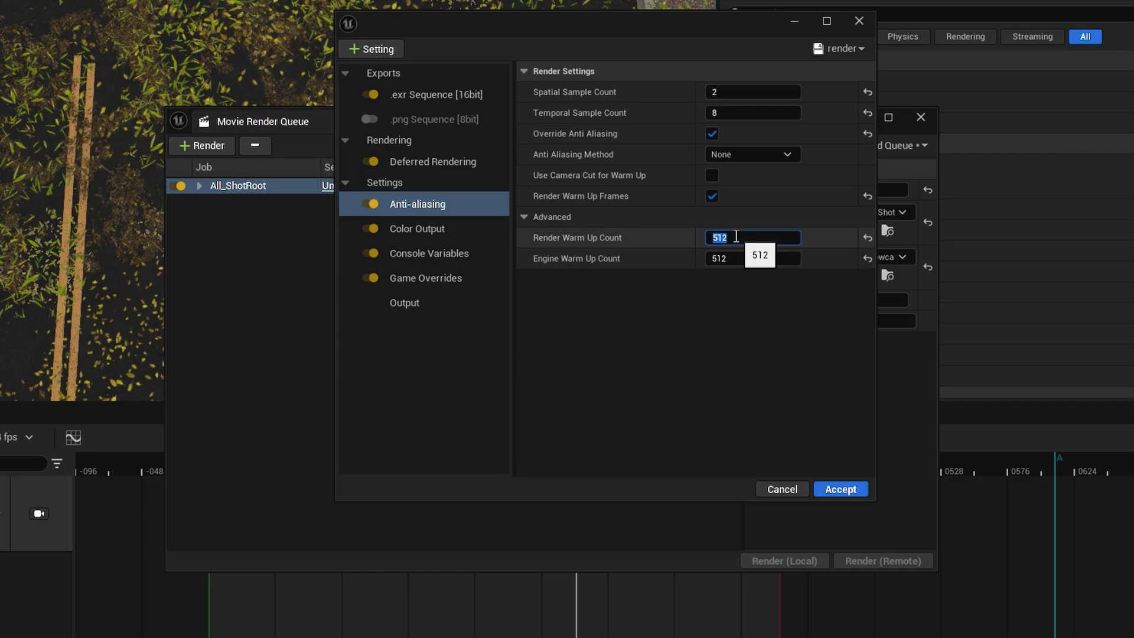
pyautogui.write('32')
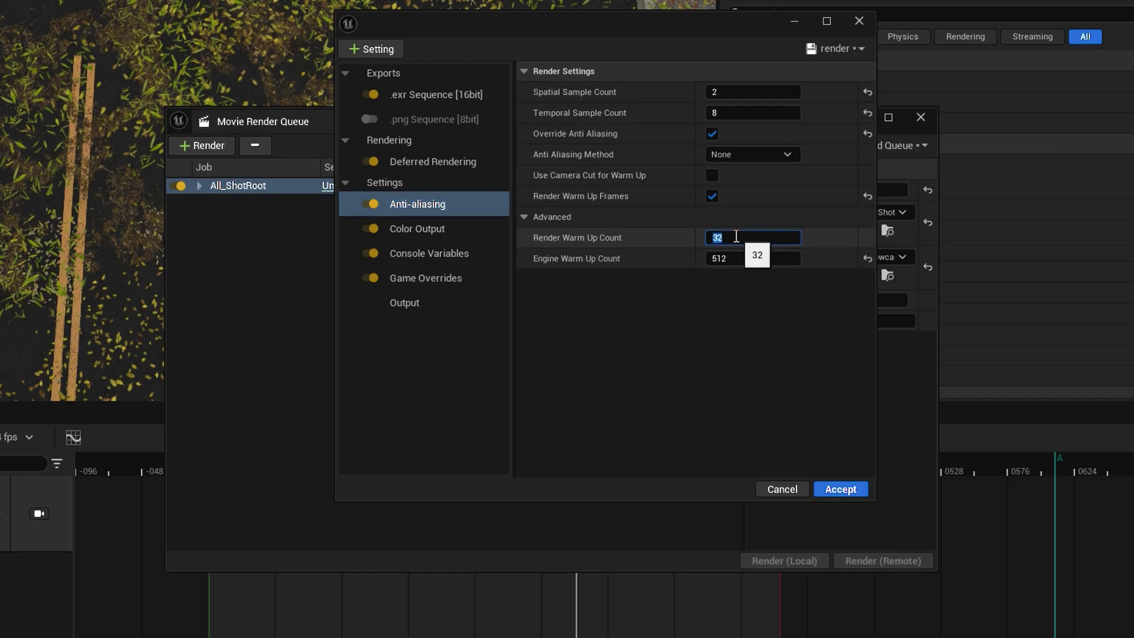
pyautogui.press('Return')
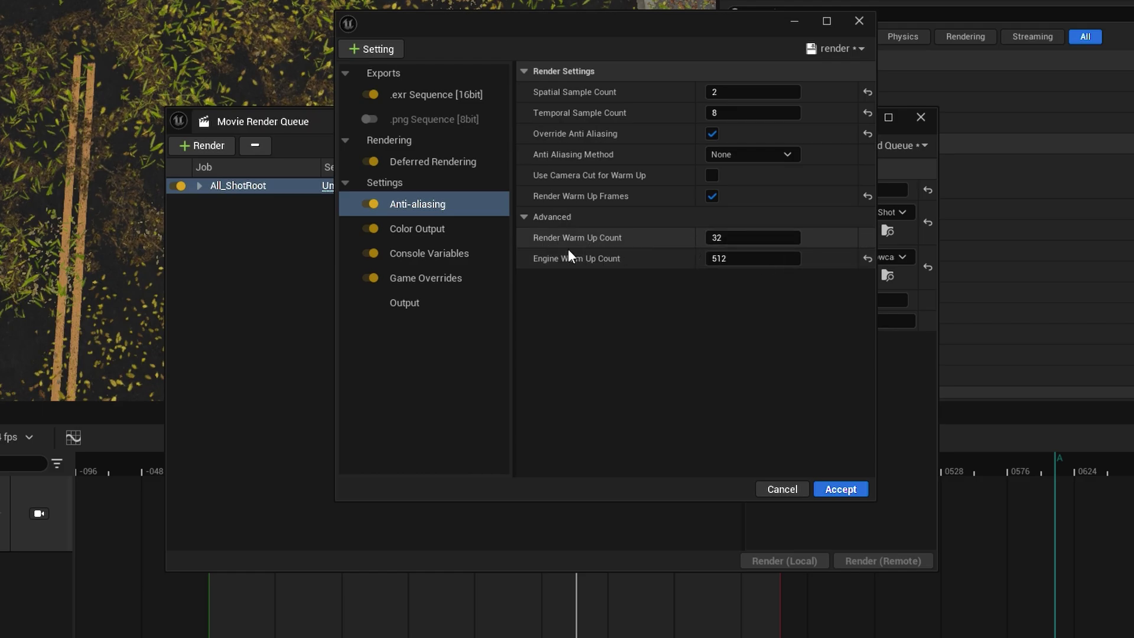